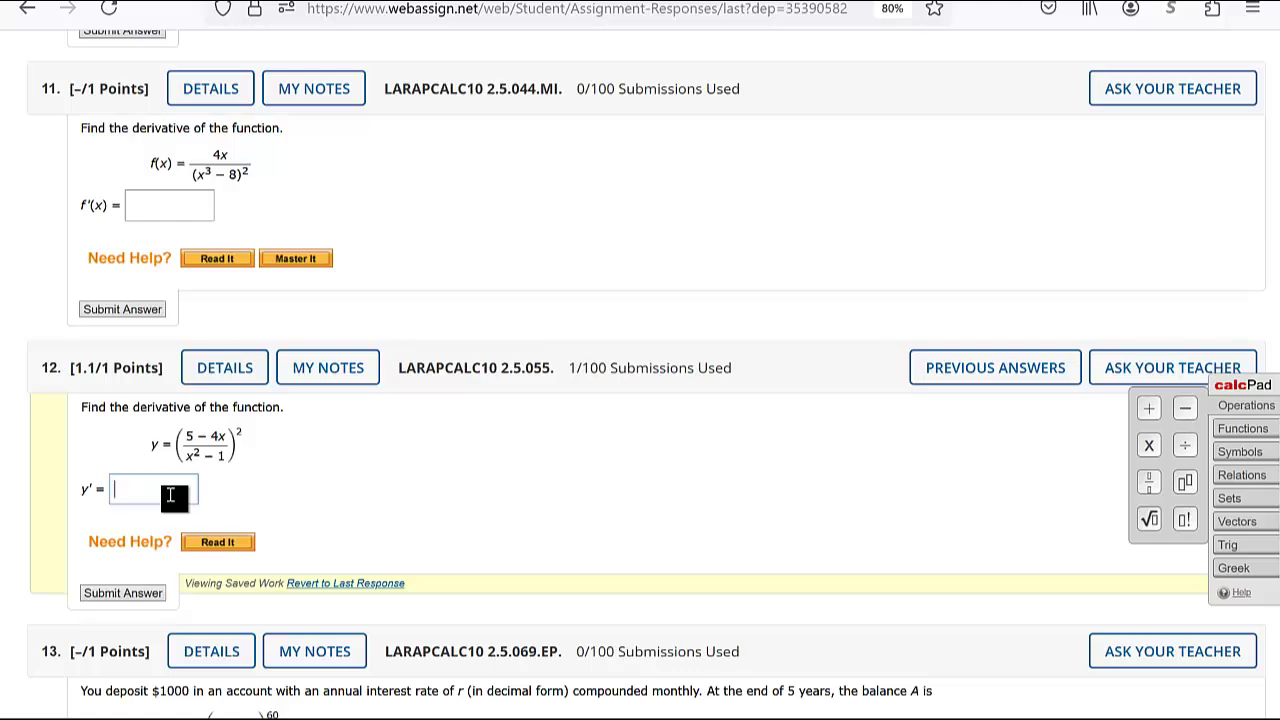
# Start question 12's y′ answer with 2 times a parenthesized fraction whose numerator is 5 − 4x
pyautogui.click(171, 495)
pyautogui.write('2')
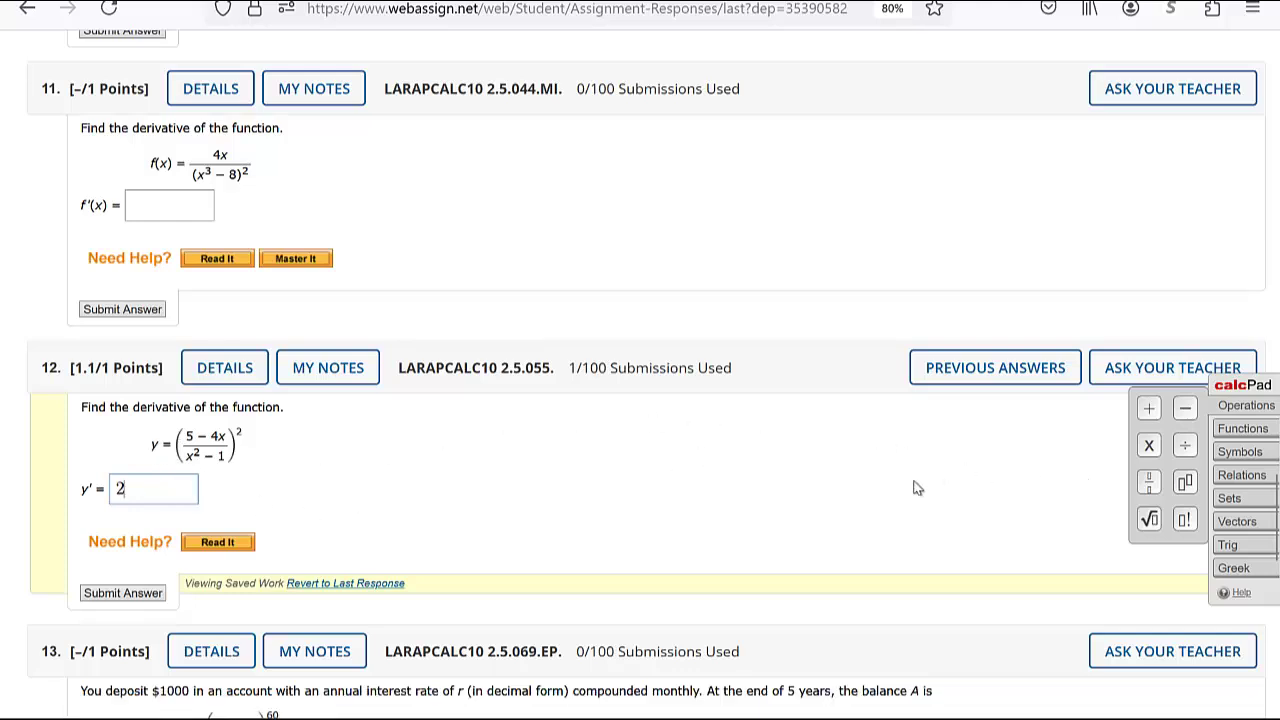
pyautogui.write('(')
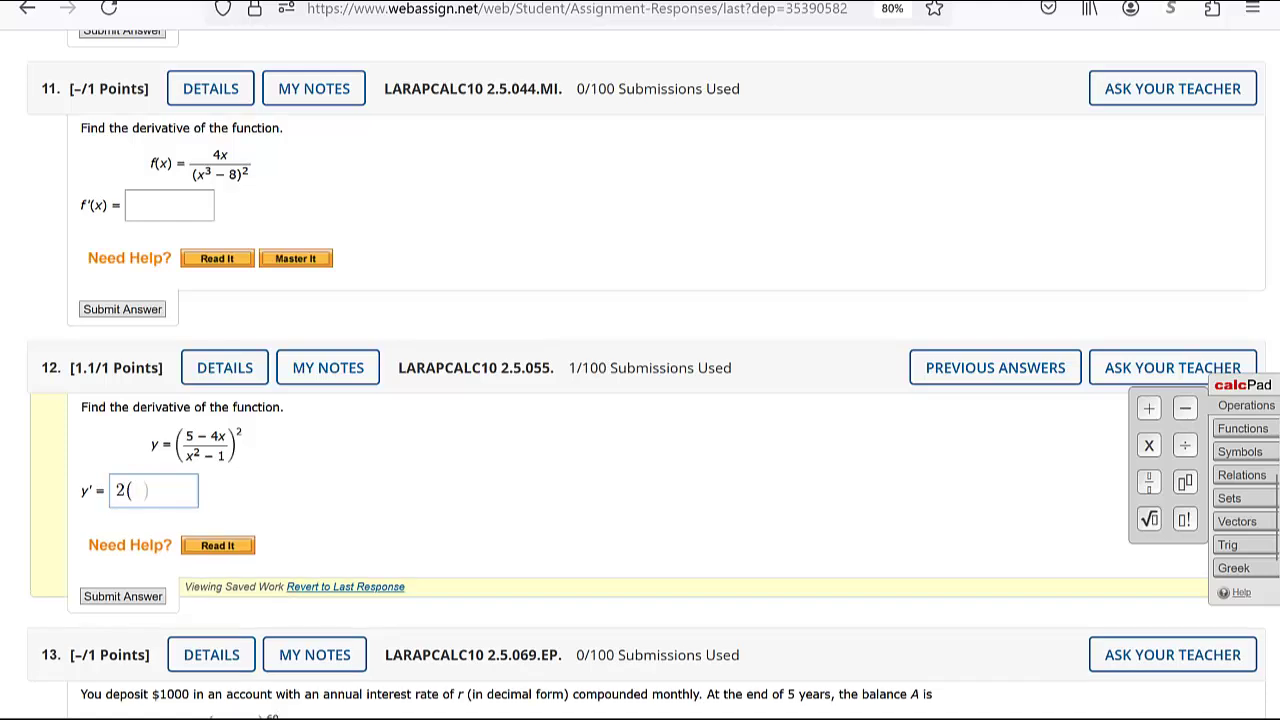
pyautogui.click(1148, 484)
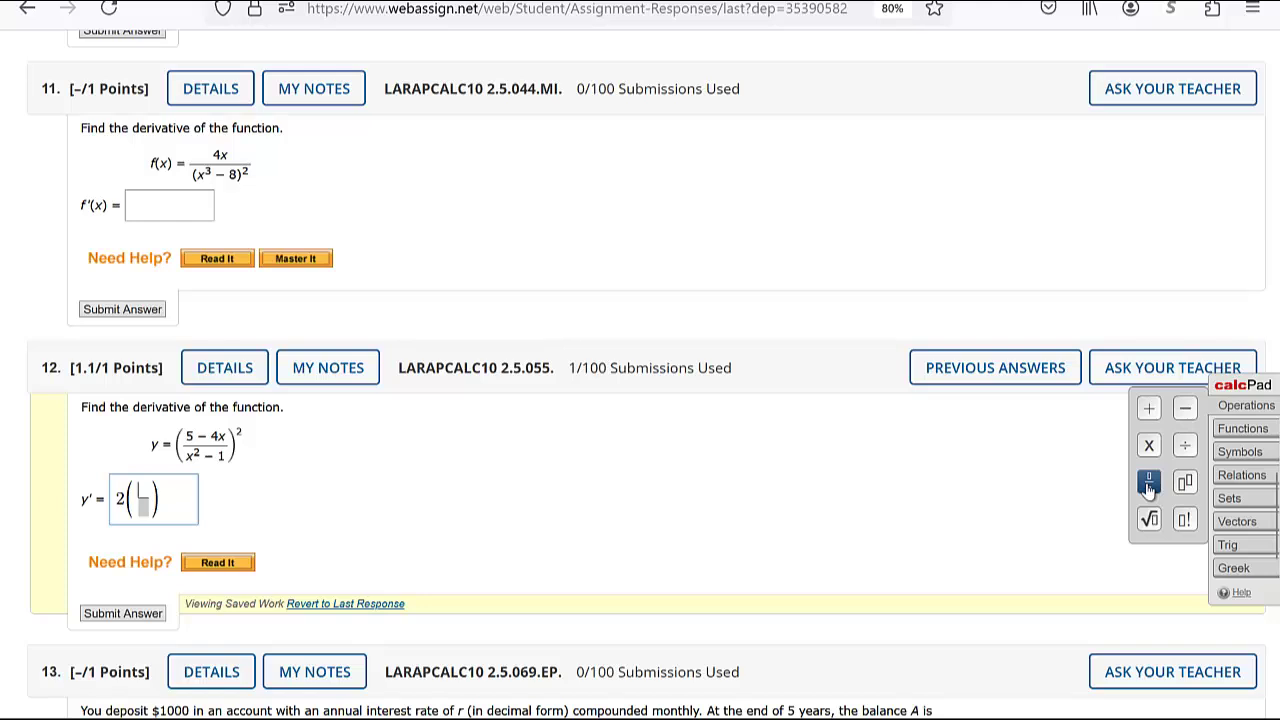
pyautogui.write('5')
pyautogui.write('-4x')
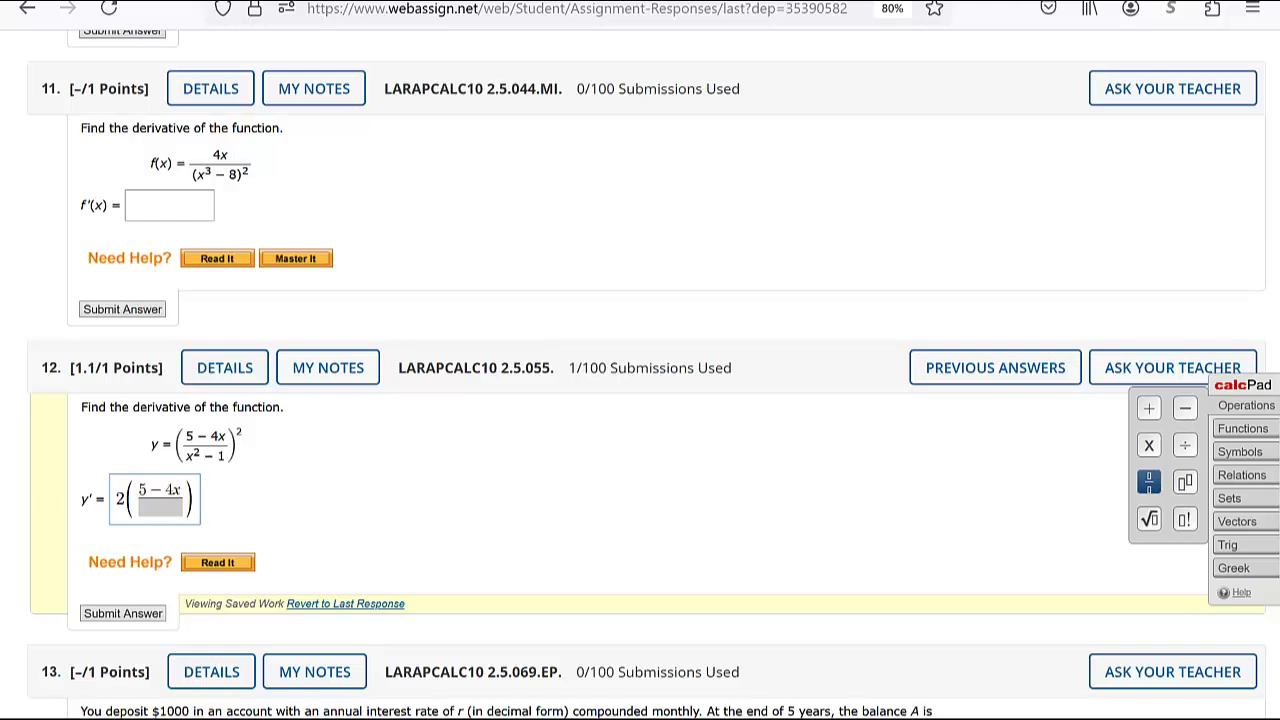
# Enter x² − 1 as the denominator of the first factor's fraction in question 12's answer
pyautogui.click(157, 508)
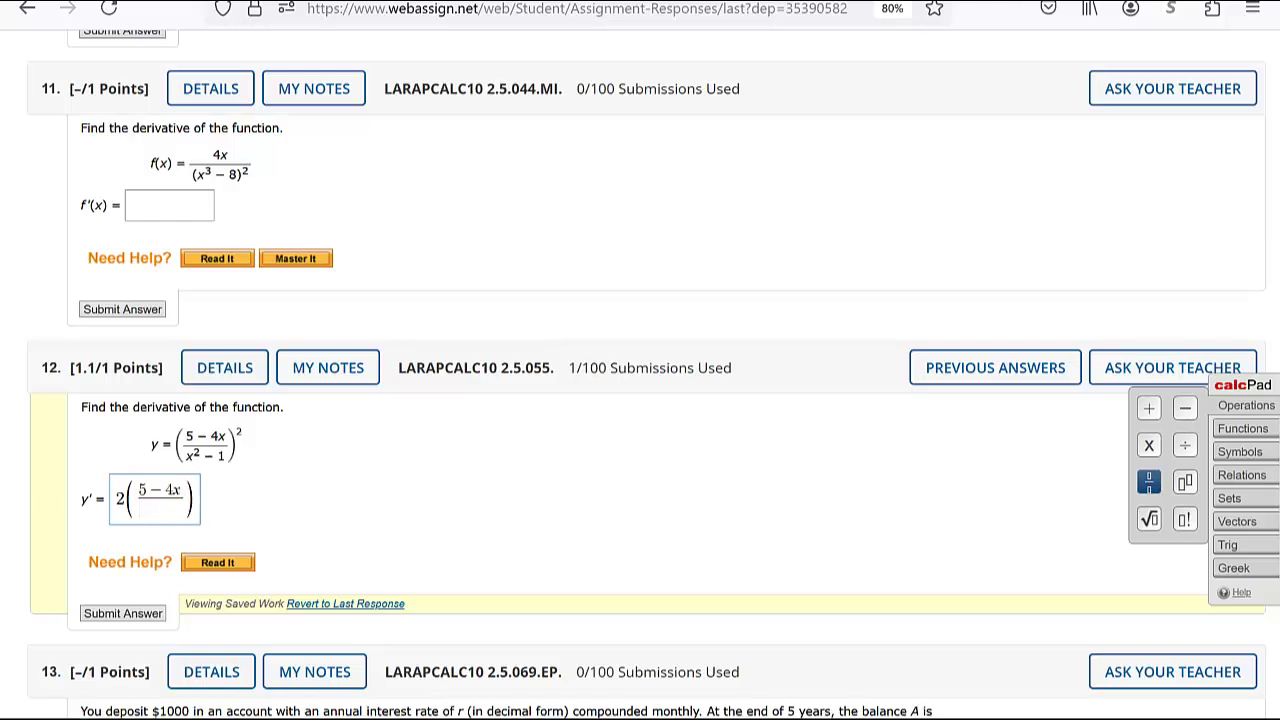
pyautogui.write('x')
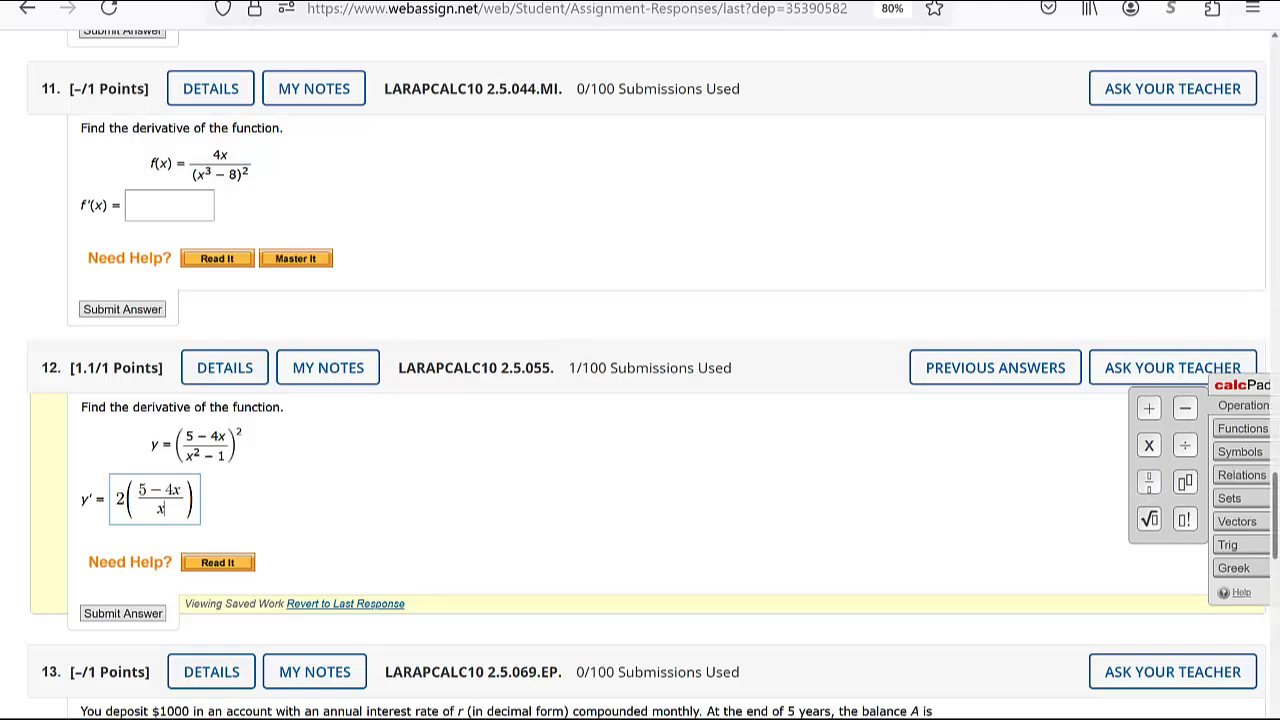
pyautogui.click(1184, 484)
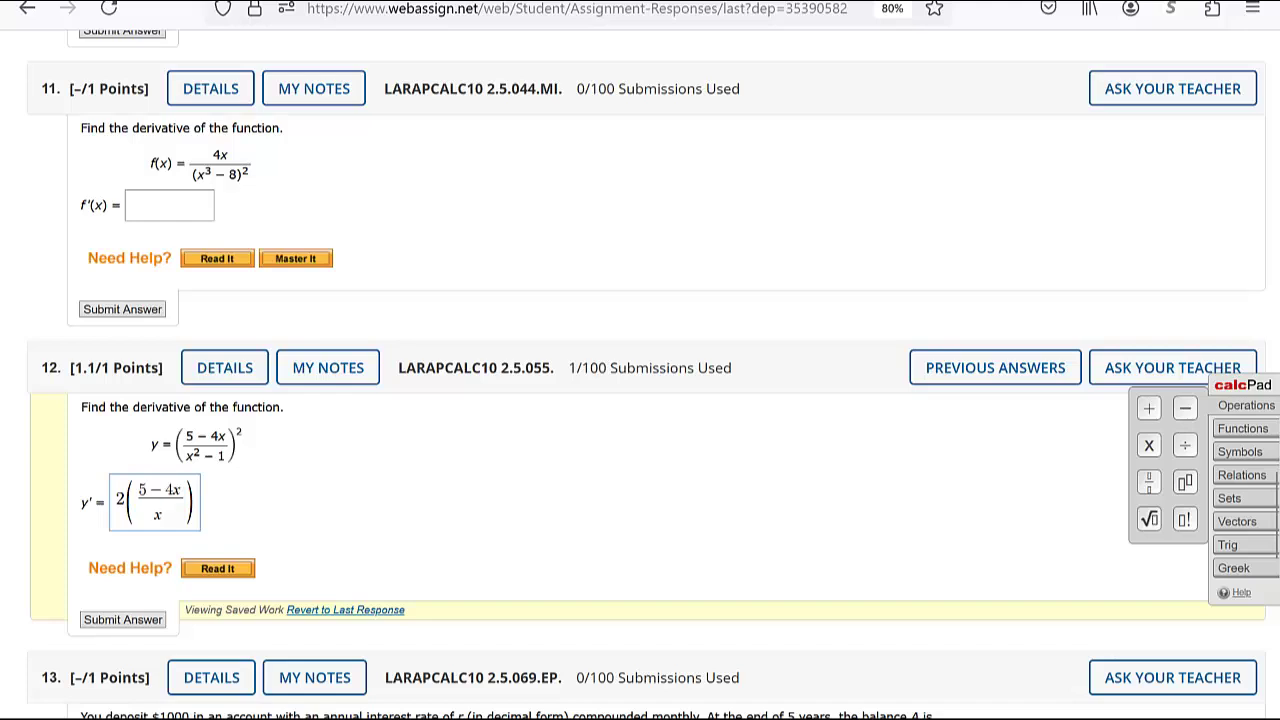
pyautogui.write('21')
pyautogui.press('BackSpace')
pyautogui.write('-1')
pyautogui.press('Right')
# Add a second parenthesized fraction as a factor, beginning its numerator with (x² − 1)
pyautogui.write('(')
pyautogui.click(1150, 482)
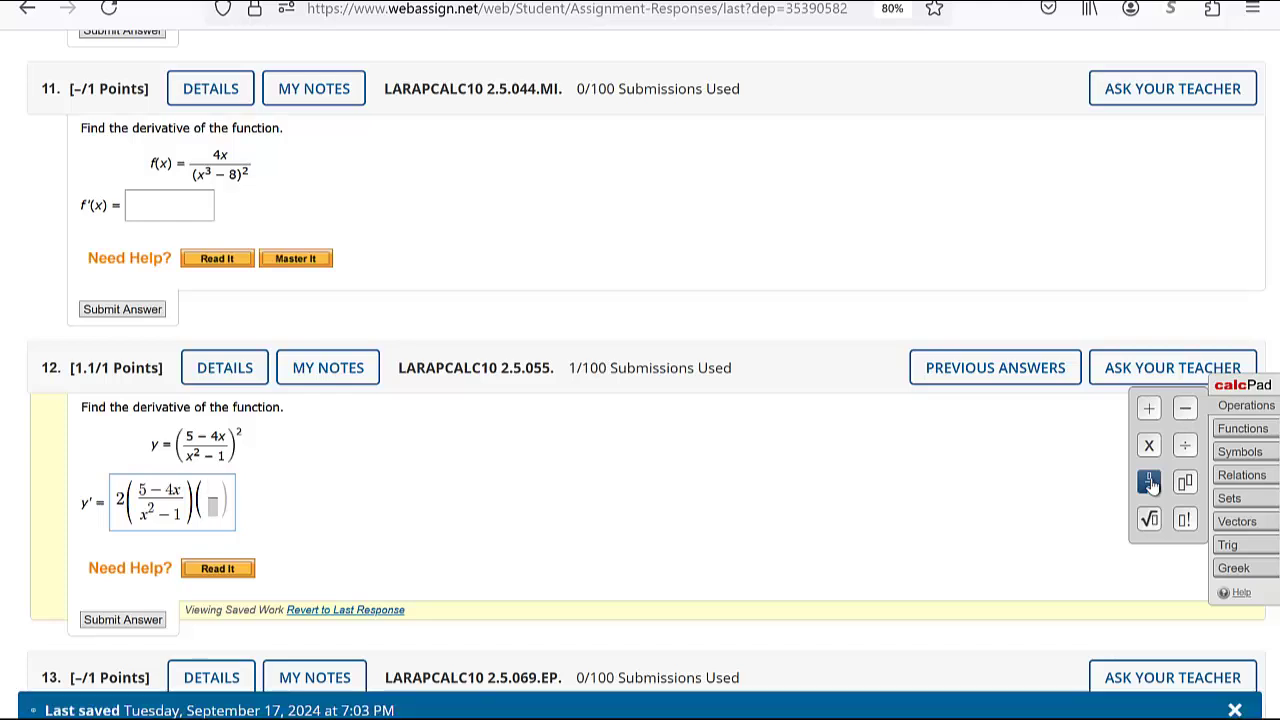
pyautogui.write('(')
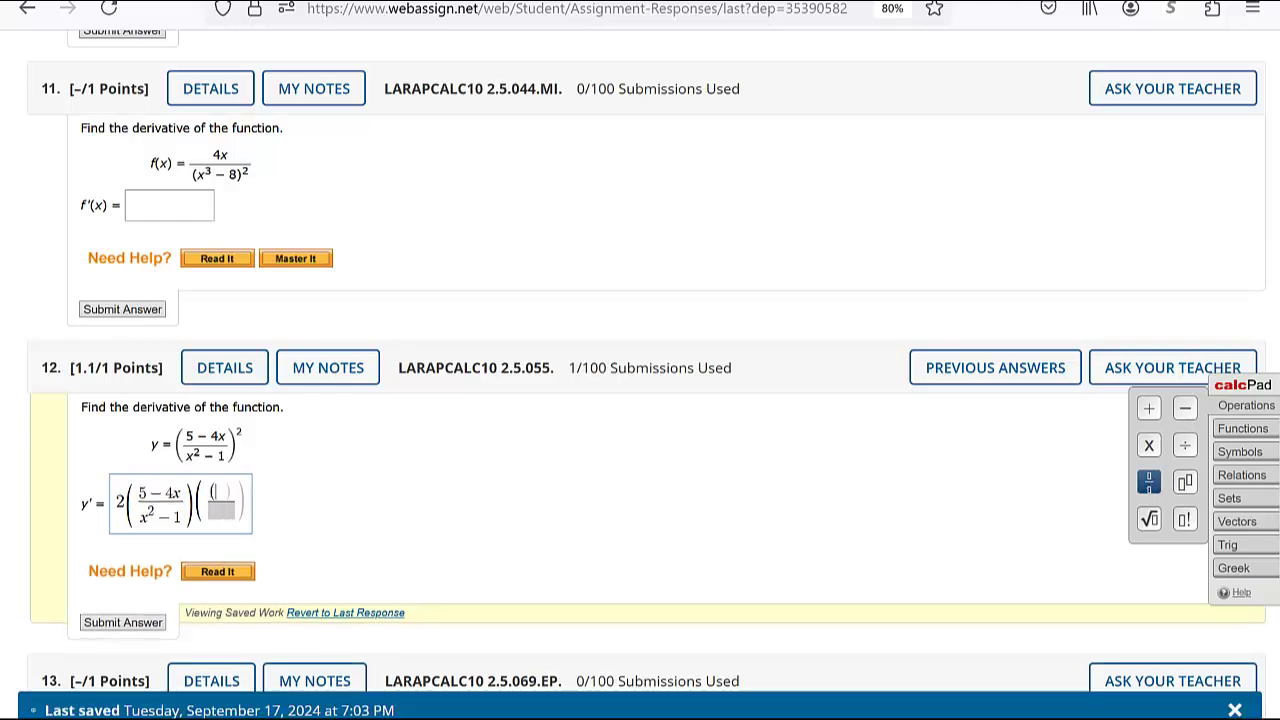
pyautogui.write('x')
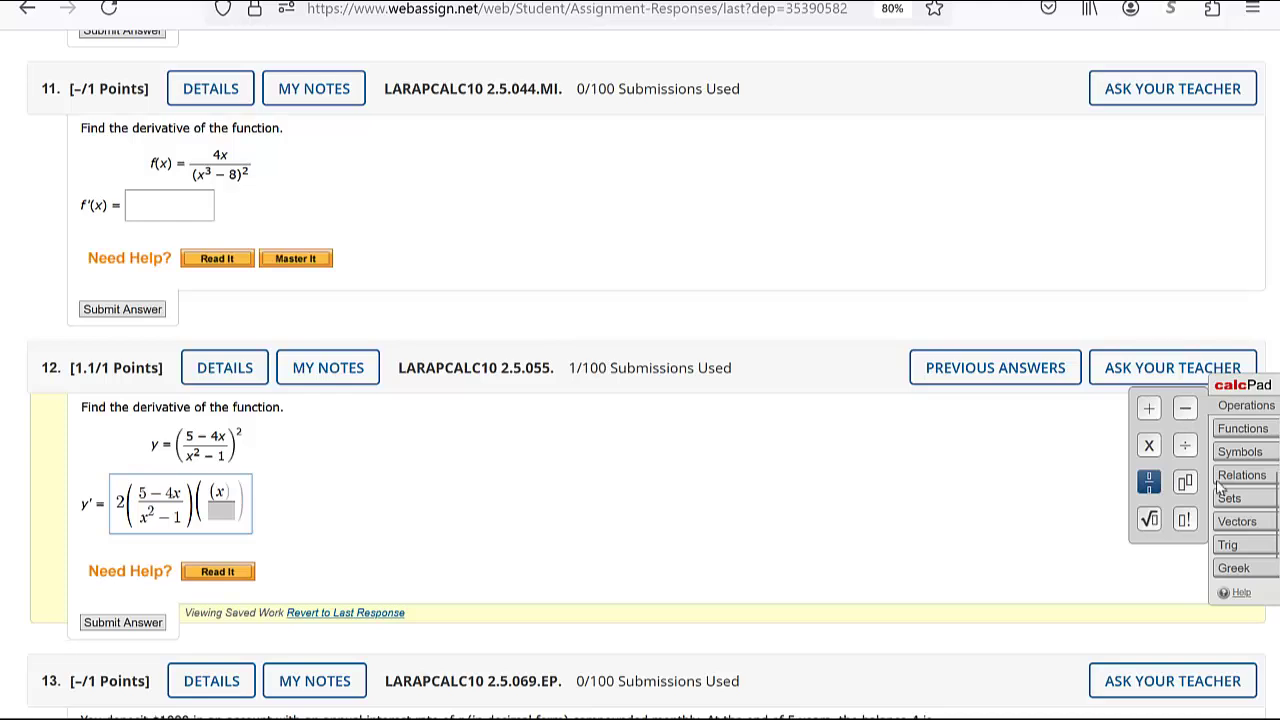
pyautogui.click(1184, 483)
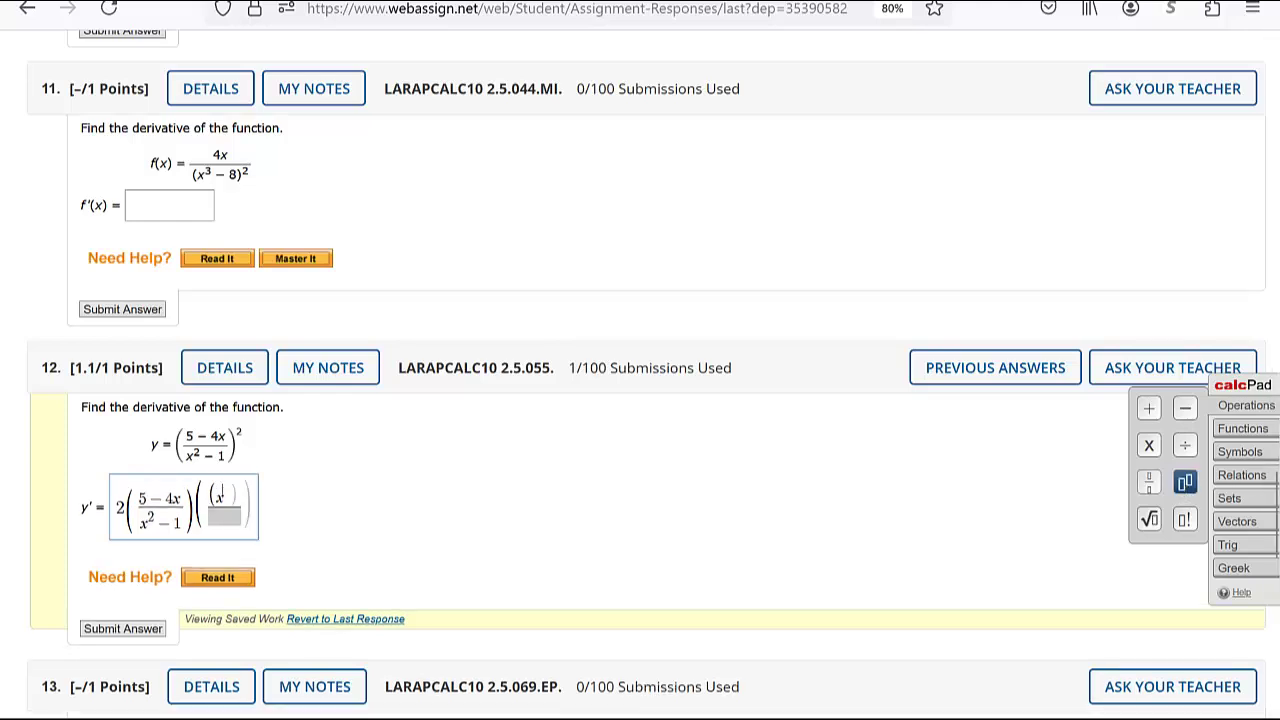
pyautogui.write('2')
pyautogui.press('Right')
pyautogui.write('-1')
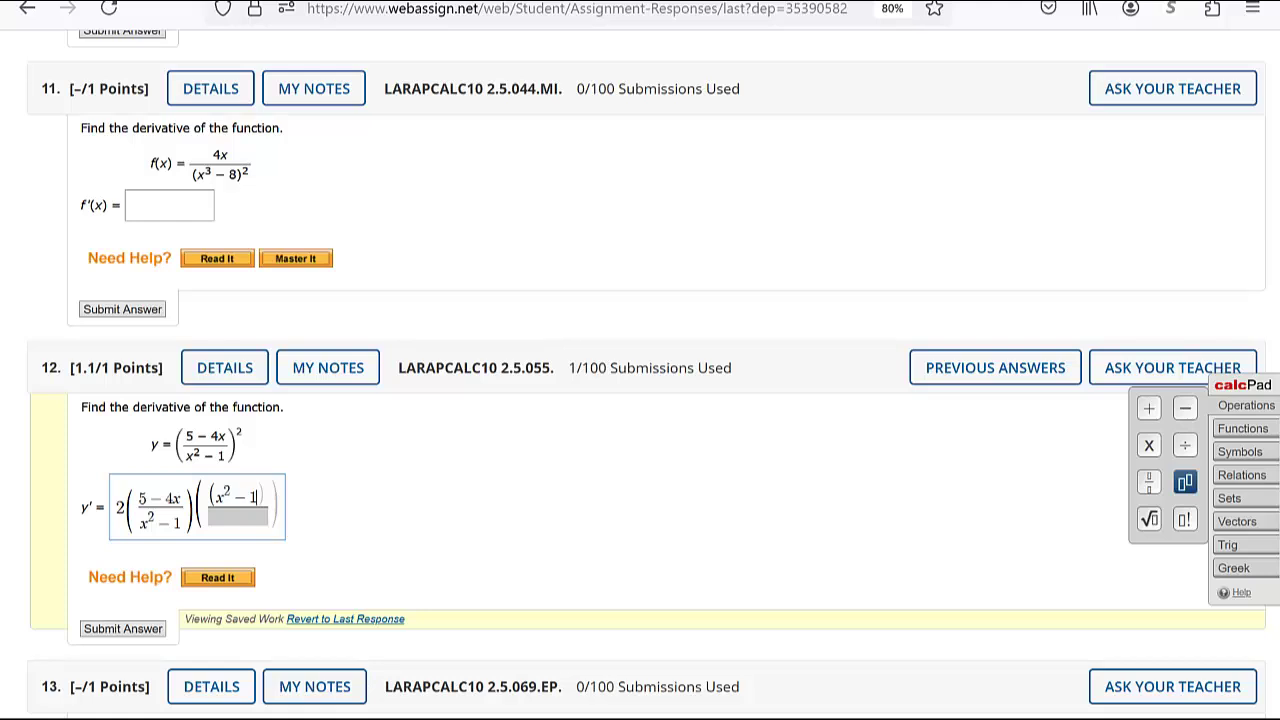
pyautogui.press('Down')
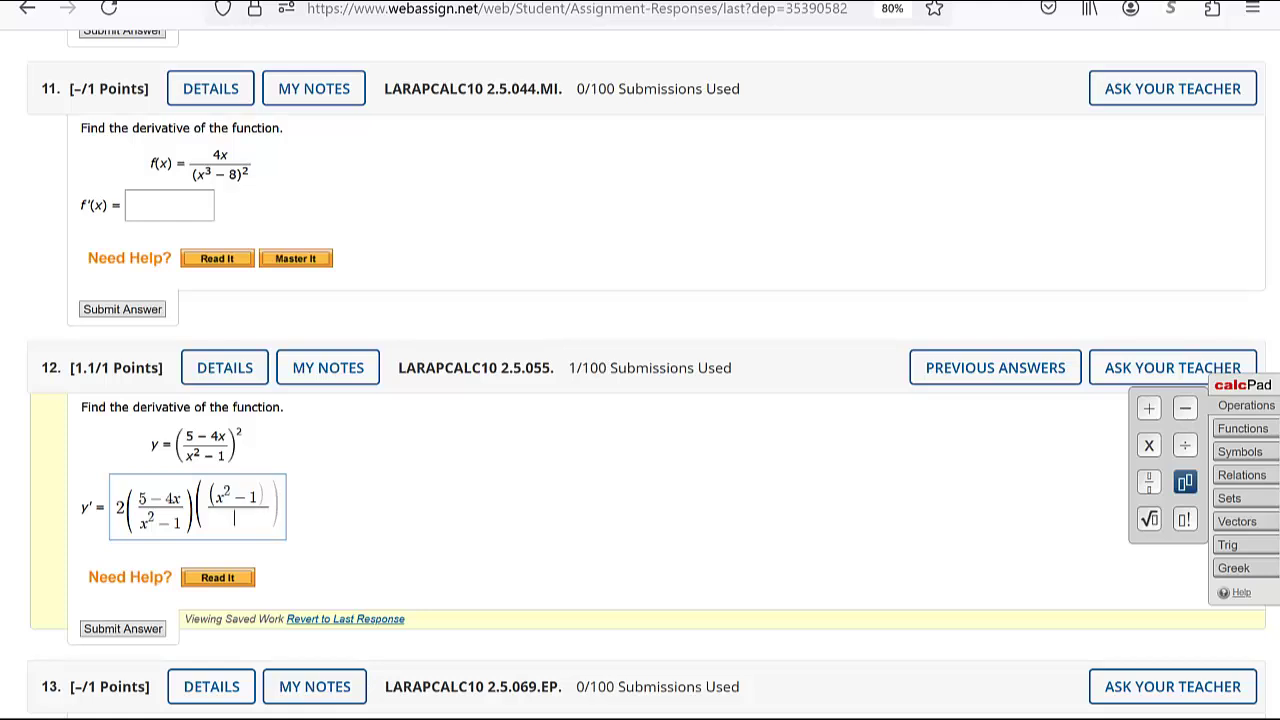
pyautogui.press('Up')
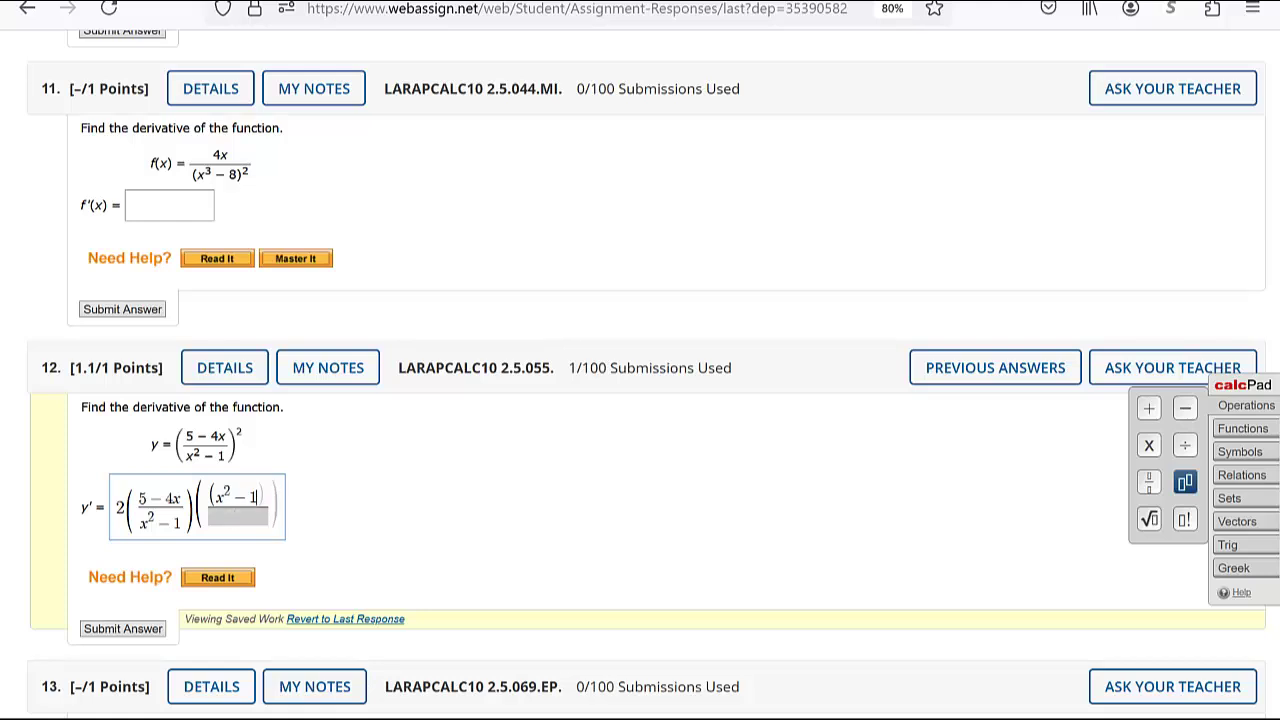
pyautogui.write(')')
# Continue the second fraction's numerator after (x² − 1) with (−4) − (5 − 4x)(2x)
pyautogui.write('(')
pyautogui.write('-4')
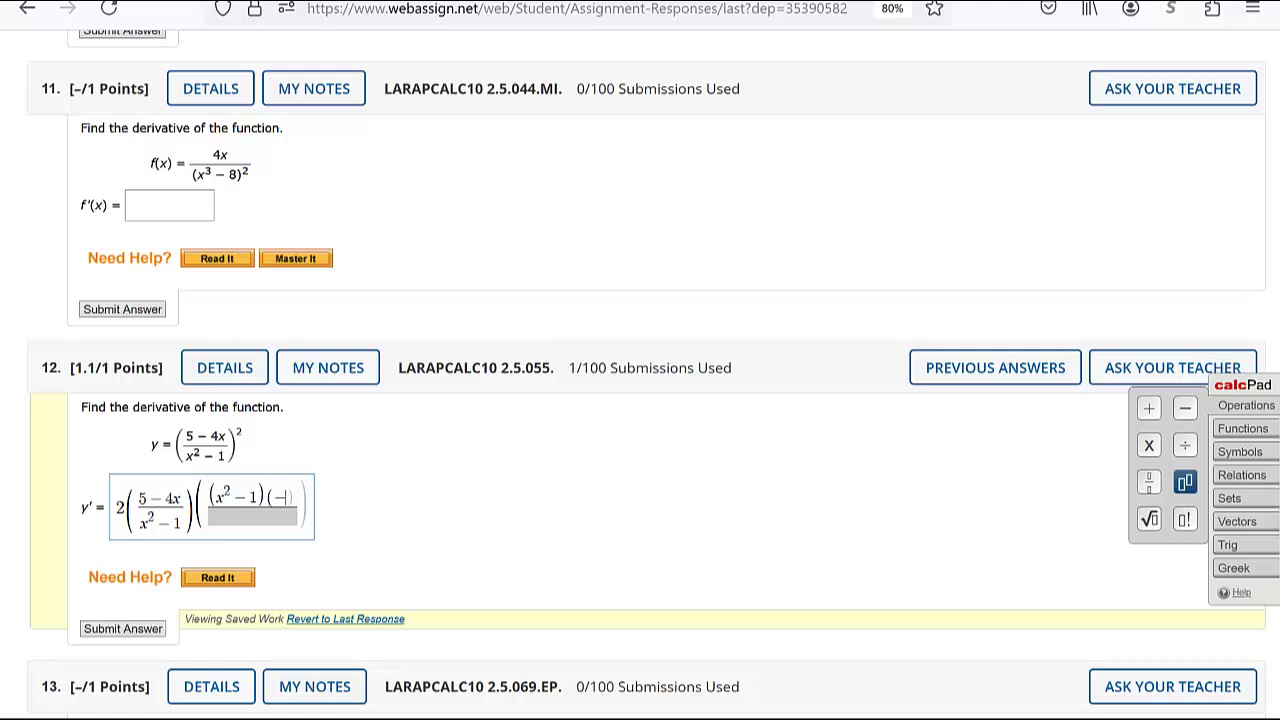
pyautogui.write(')')
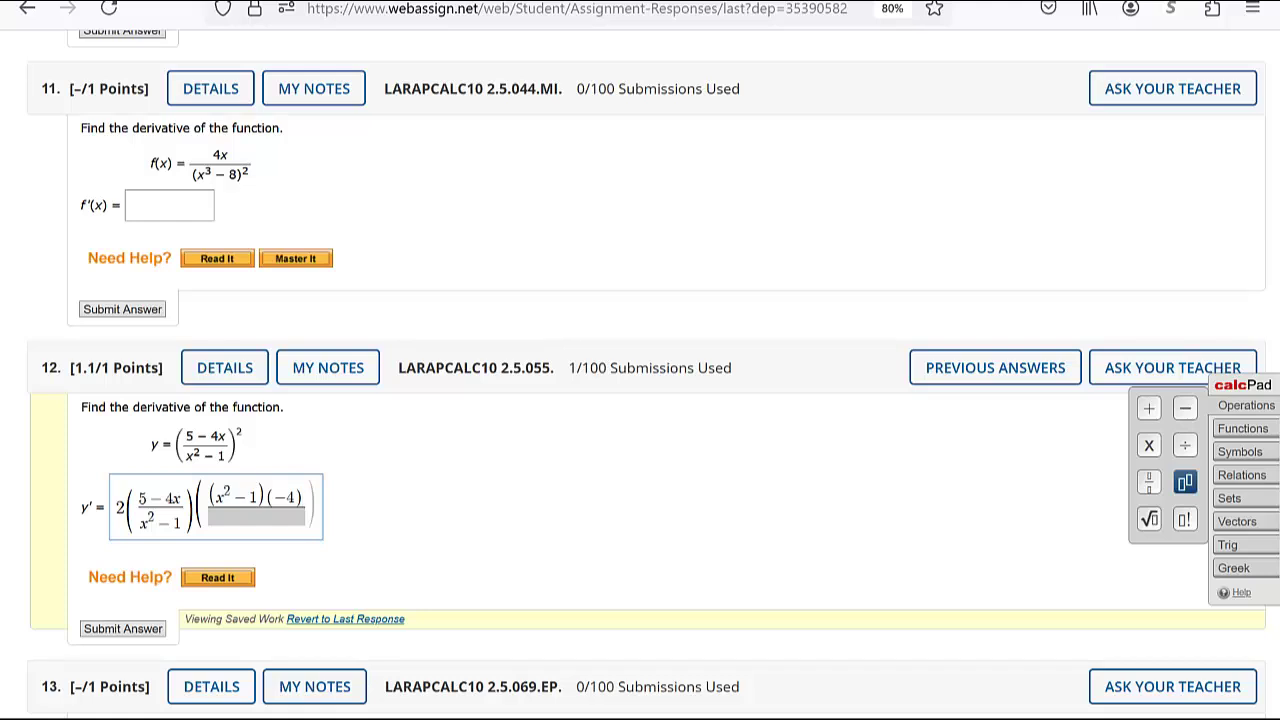
pyautogui.write('-')
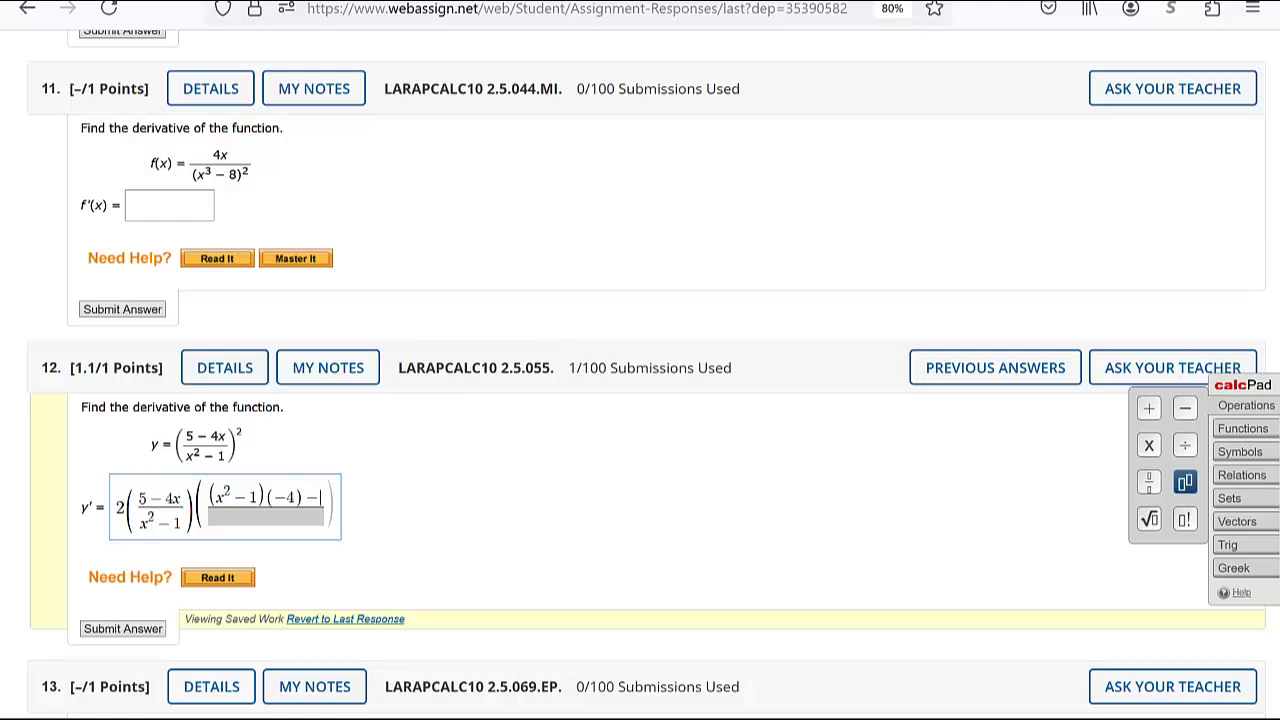
pyautogui.write('(')
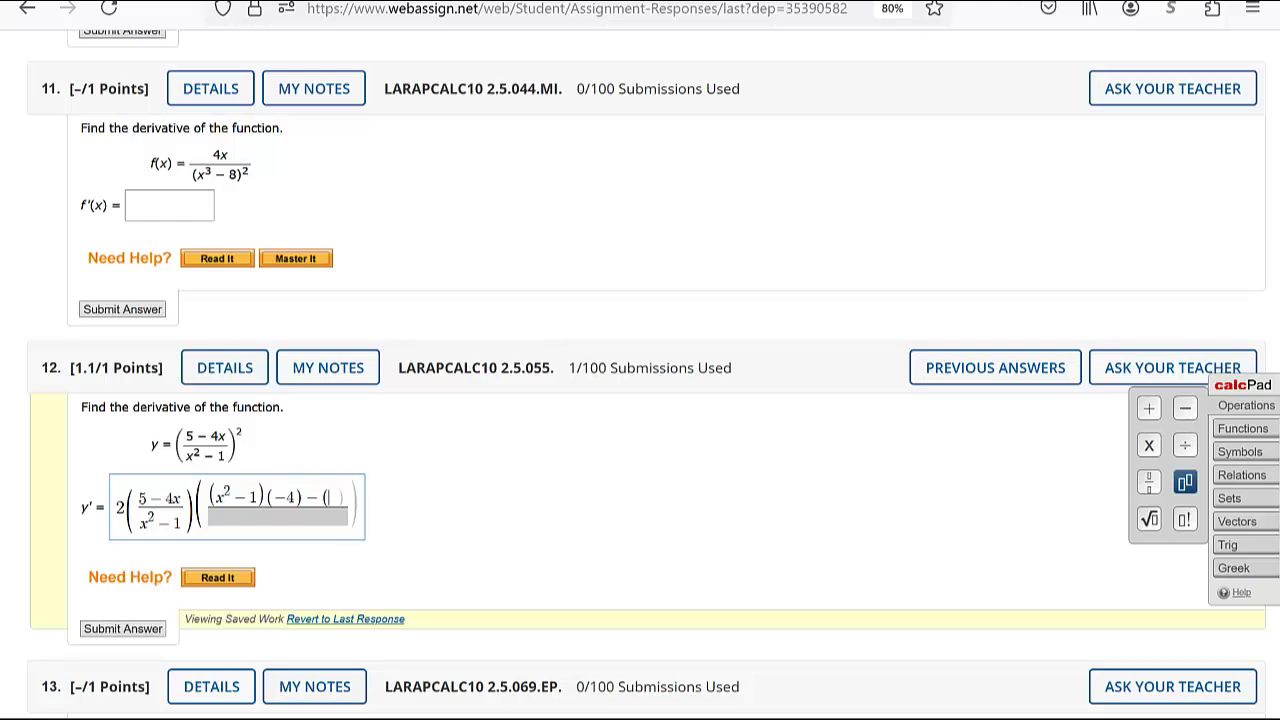
pyautogui.write('5-')
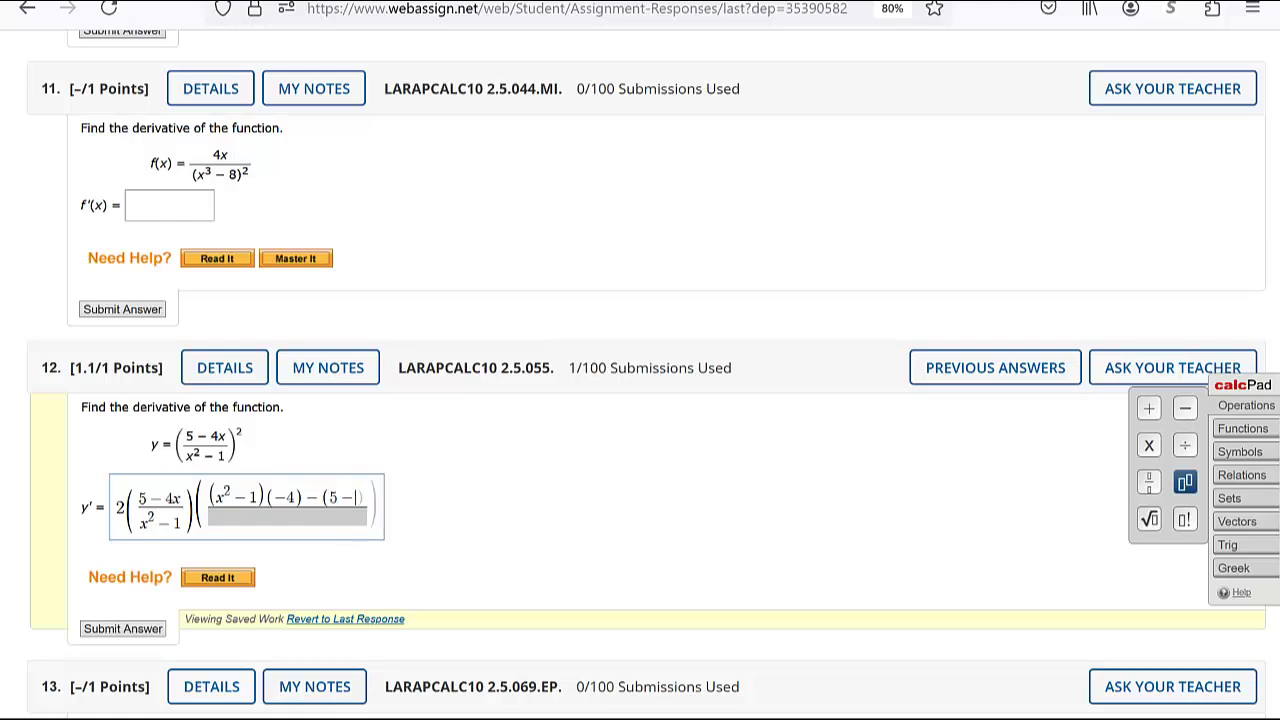
pyautogui.write('4x')
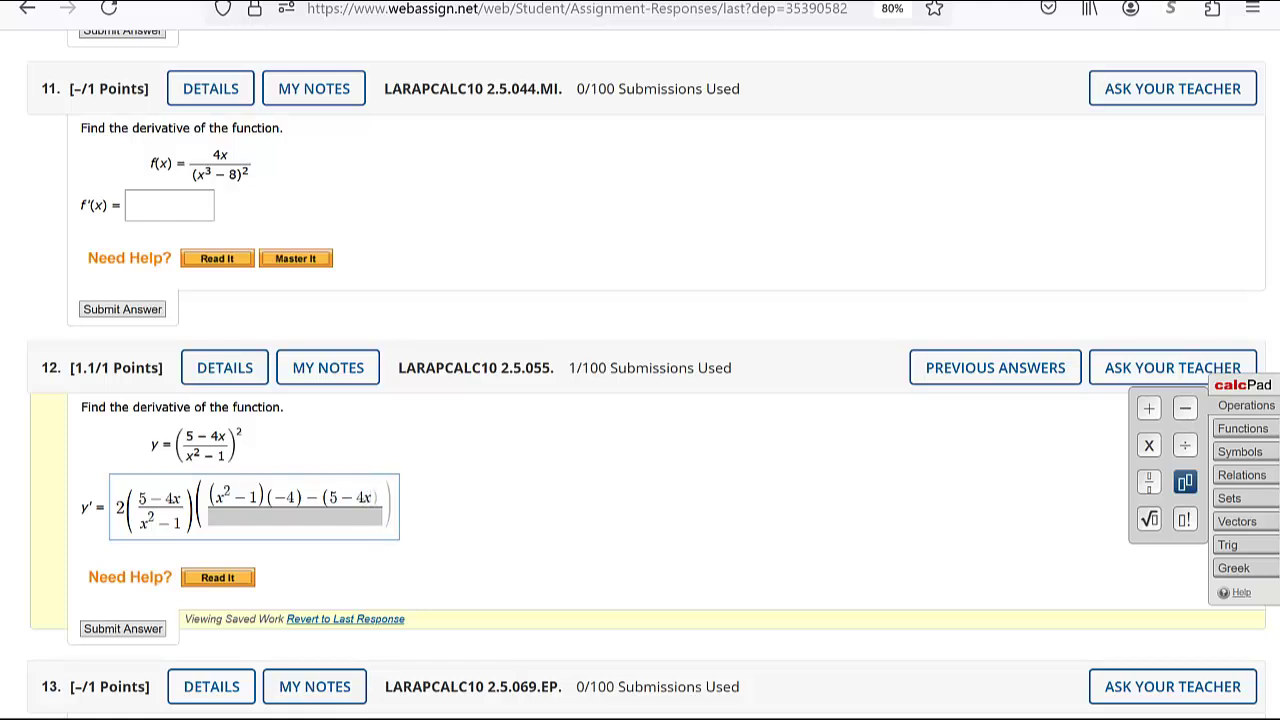
pyautogui.write(')')
pyautogui.write('(')
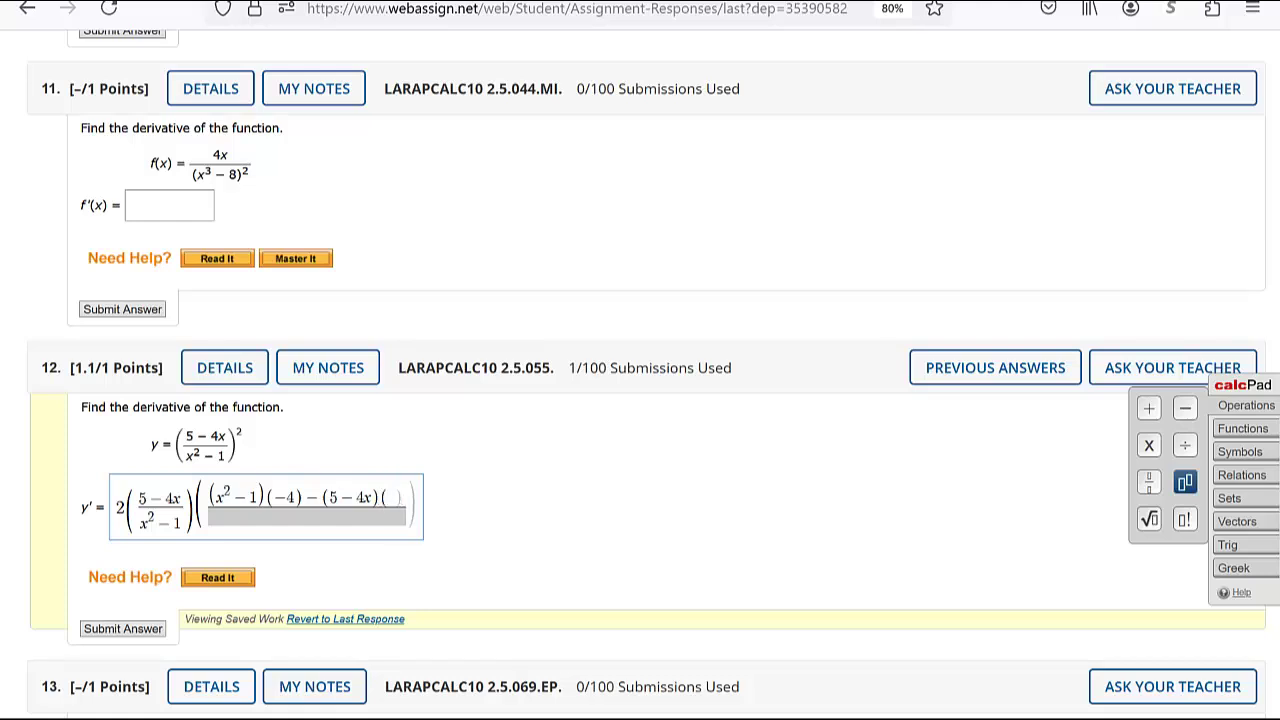
pyautogui.write('2x)')
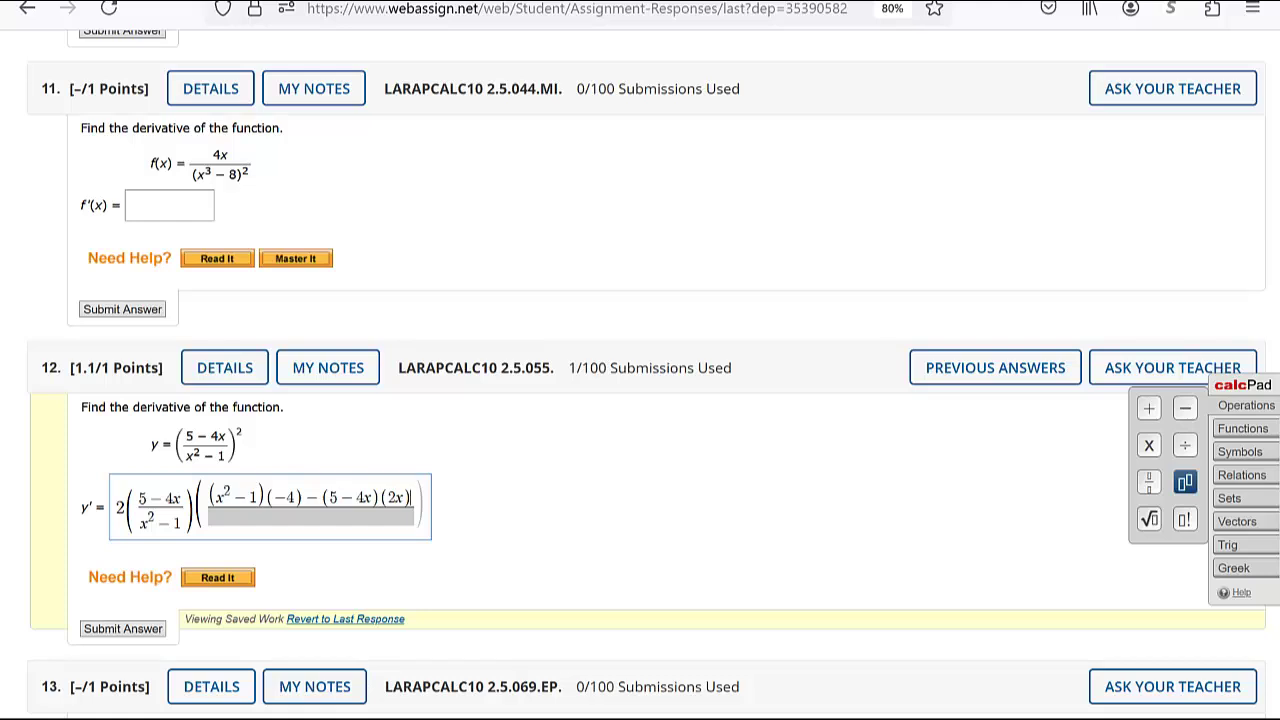
# Enter (x² − 1) in the denominator of the second fraction
pyautogui.press('Down')
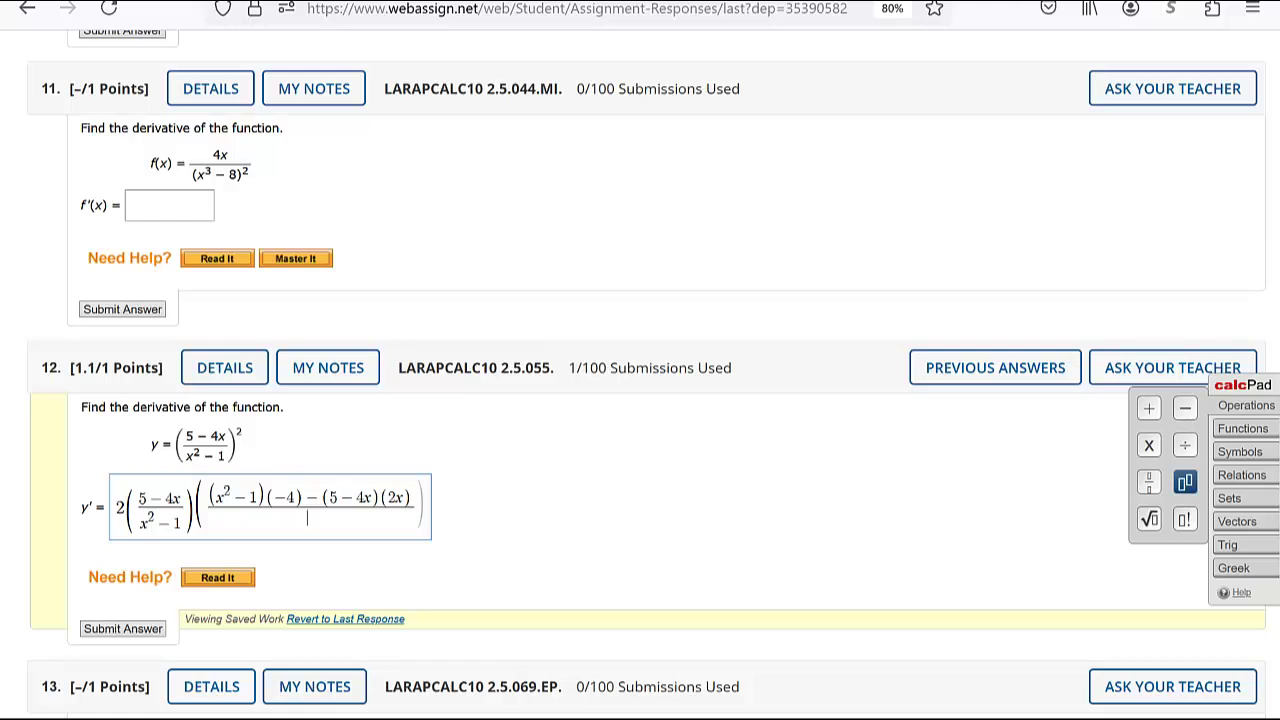
pyautogui.write('(x')
pyautogui.click(1185, 484)
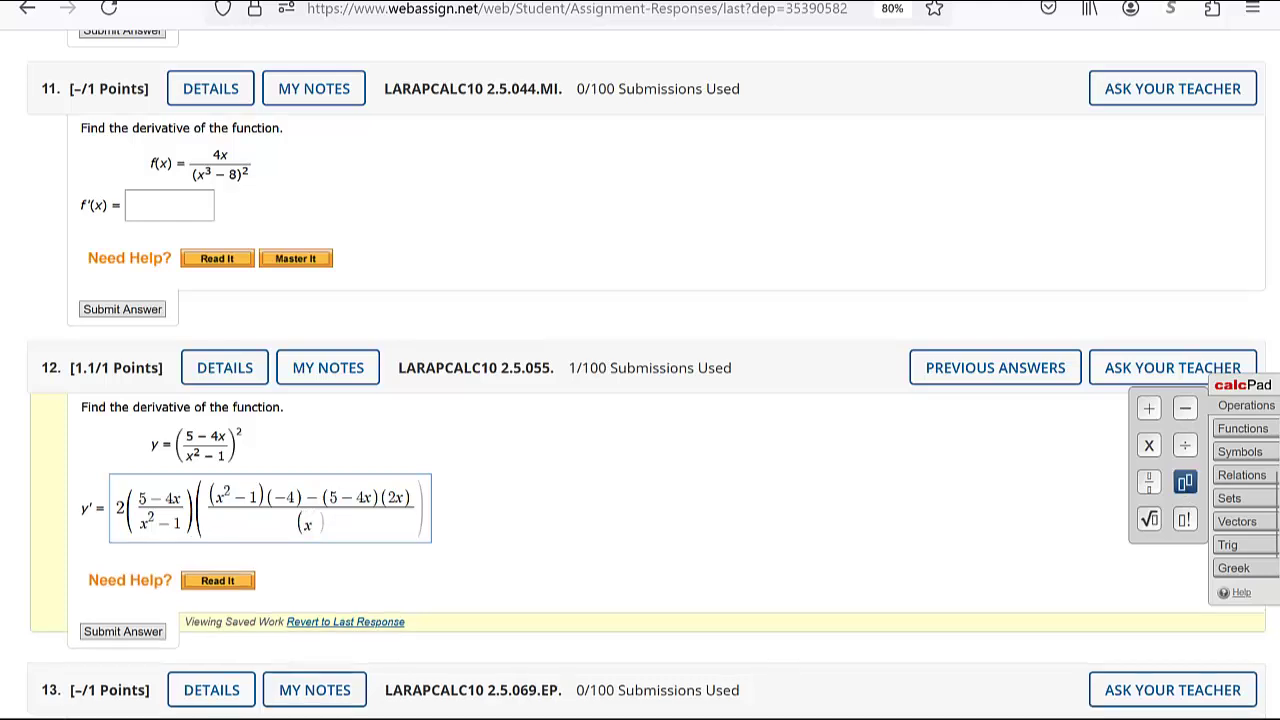
pyautogui.write('2')
pyautogui.press('Right')
pyautogui.write('-')
pyautogui.write('1')
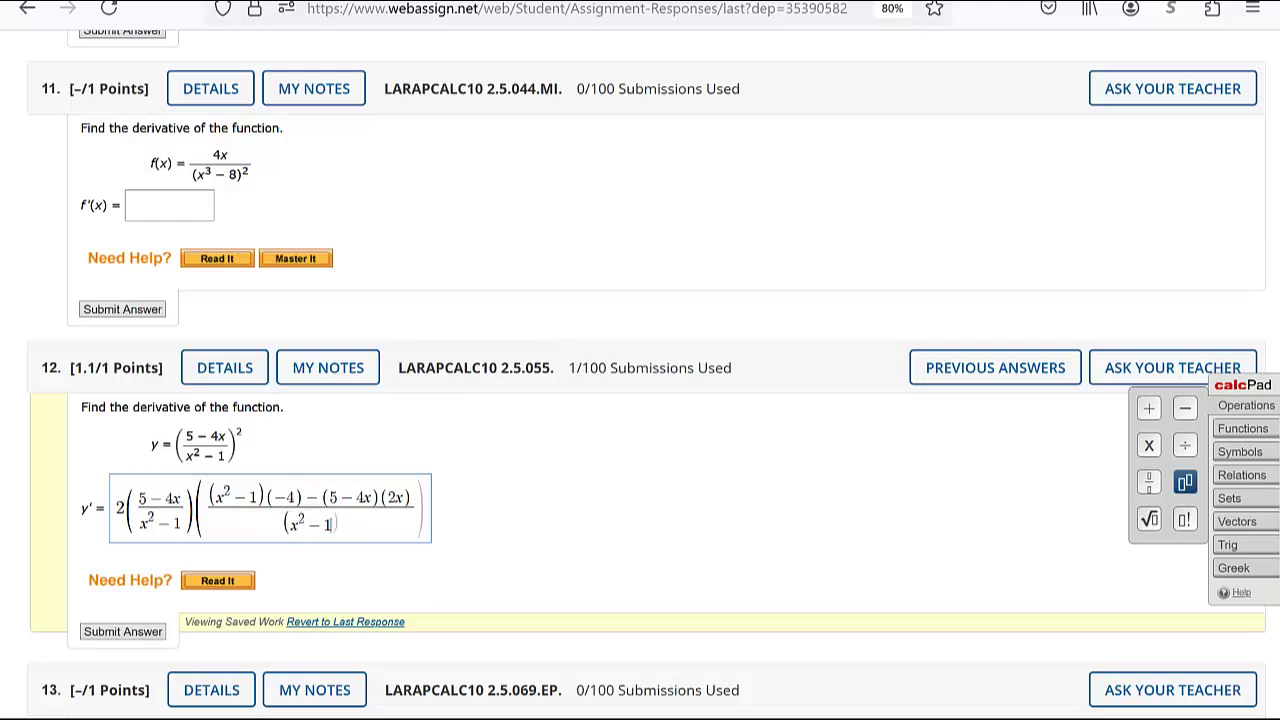
pyautogui.write(')')
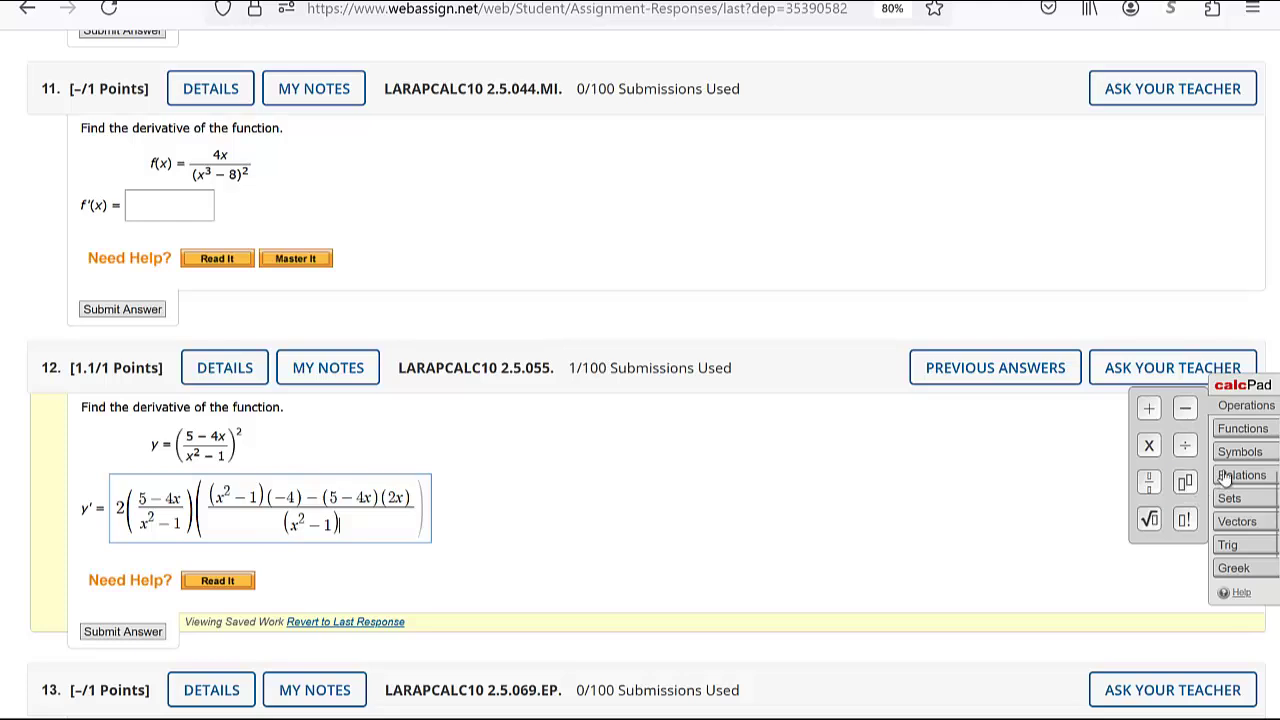
# Raise the second fraction's denominator to the power 2 and submit the answer to question 12
pyautogui.click(1186, 483)
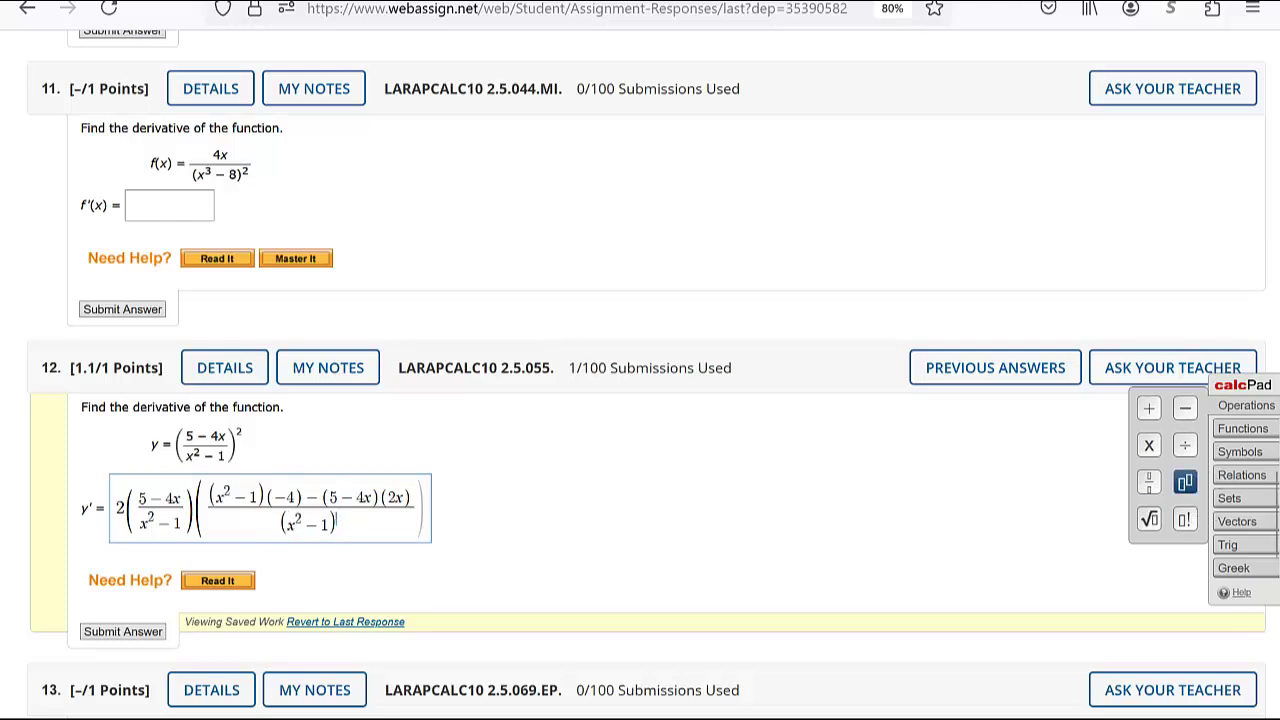
pyautogui.write('2')
pyautogui.click(534, 524)
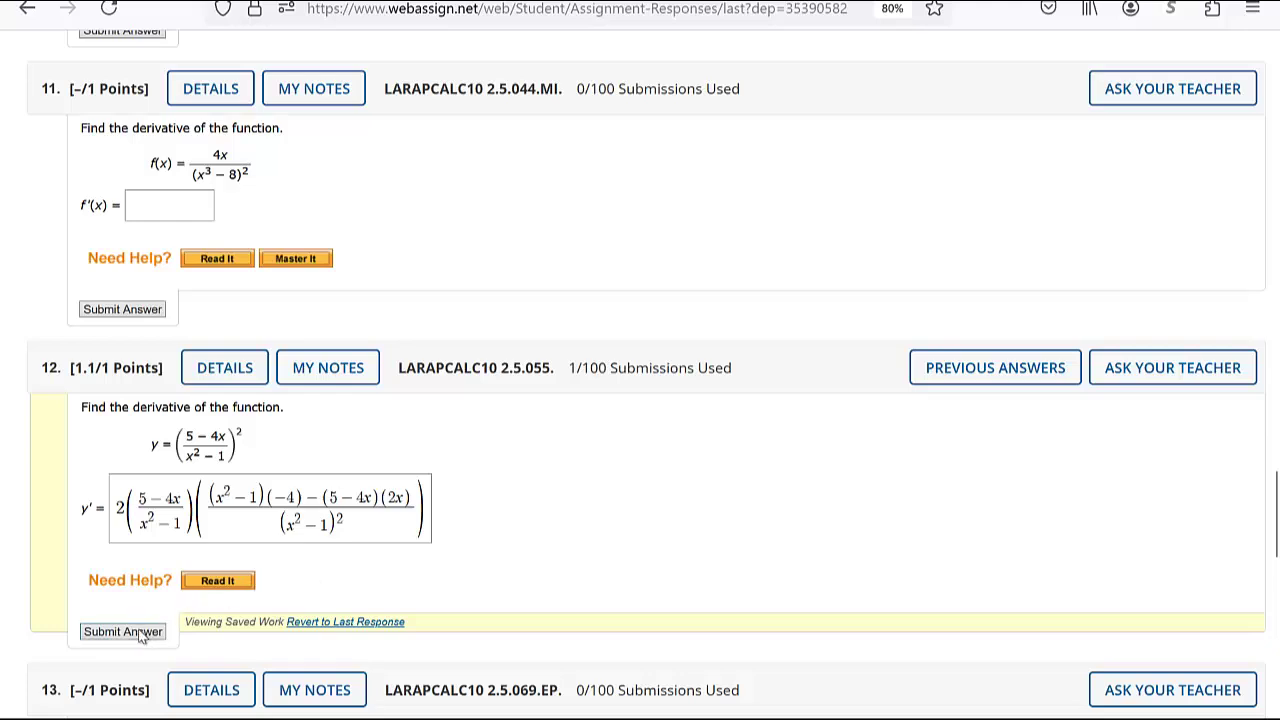
pyautogui.click(122, 632)
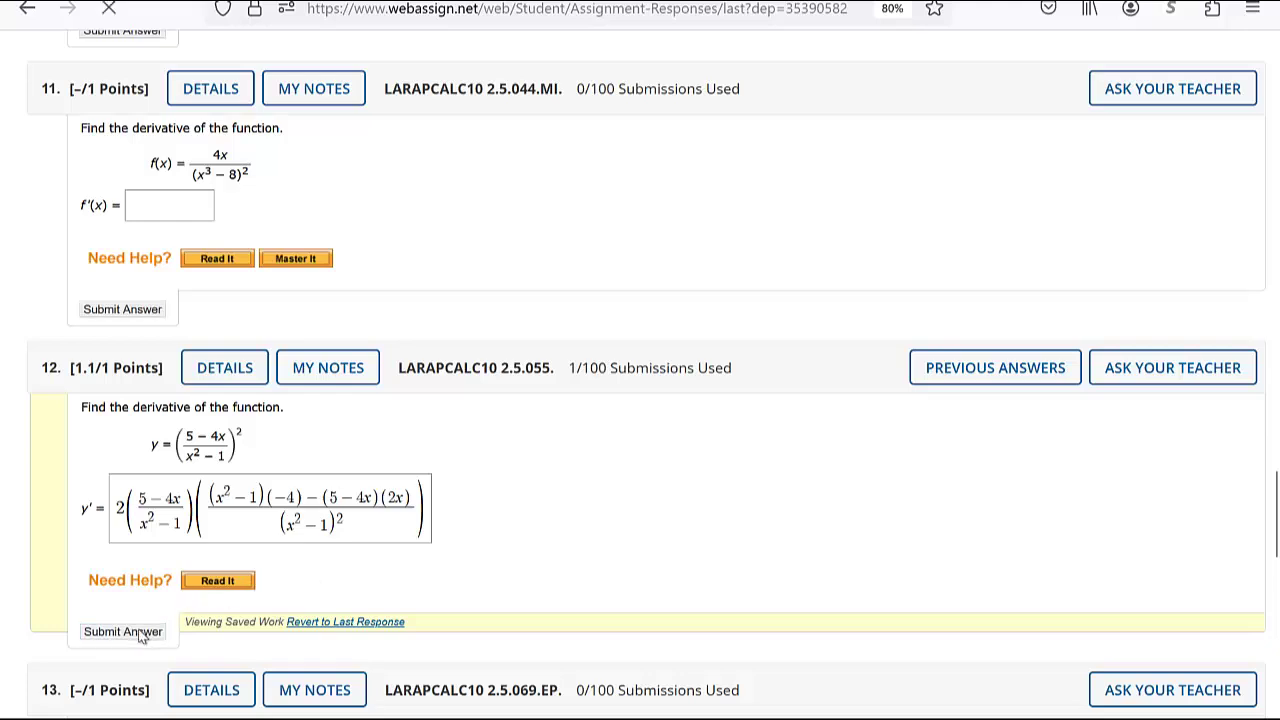